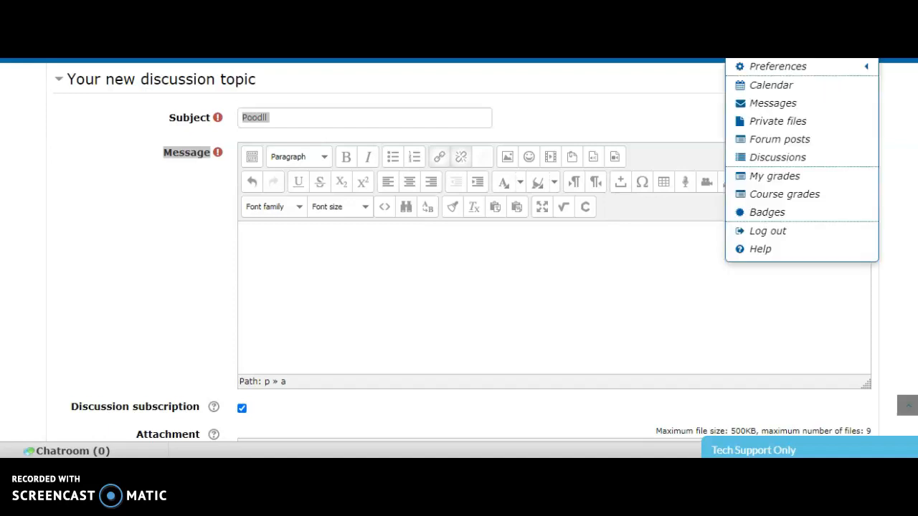
Leave the unsaved discussion topic and open the editor preferences from the user account preferences
mouse_move(834, 53)
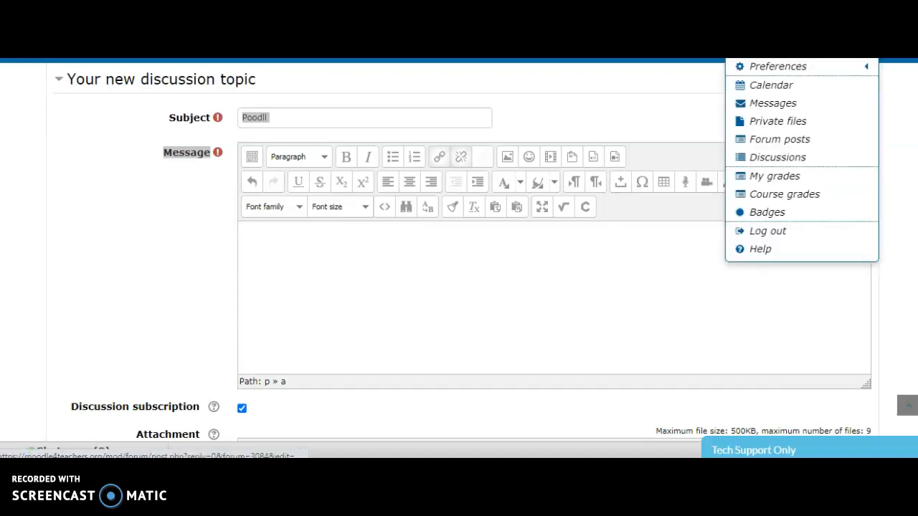
left_click(839, 54)
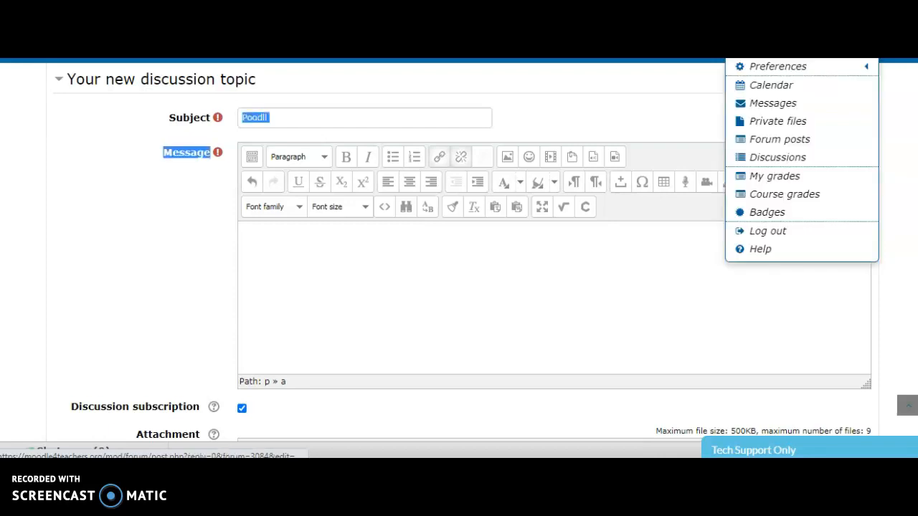
mouse_move(822, 71)
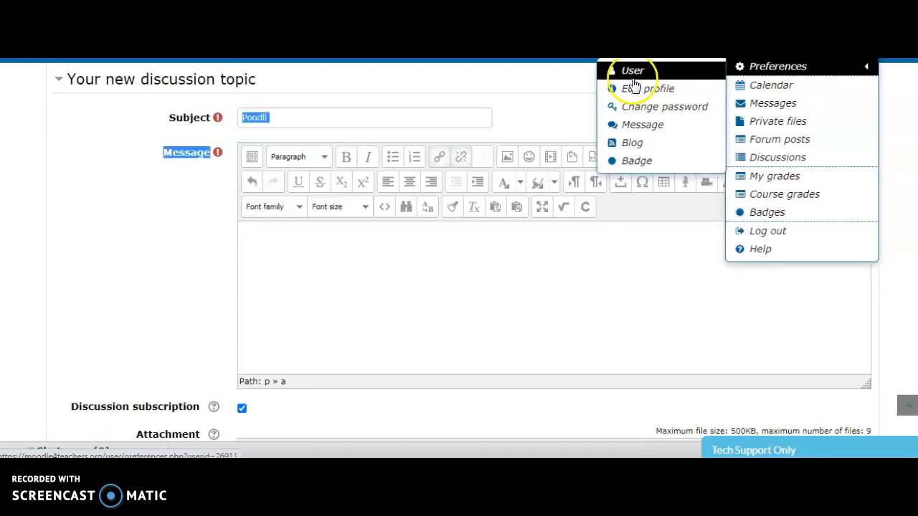
left_click(638, 75)
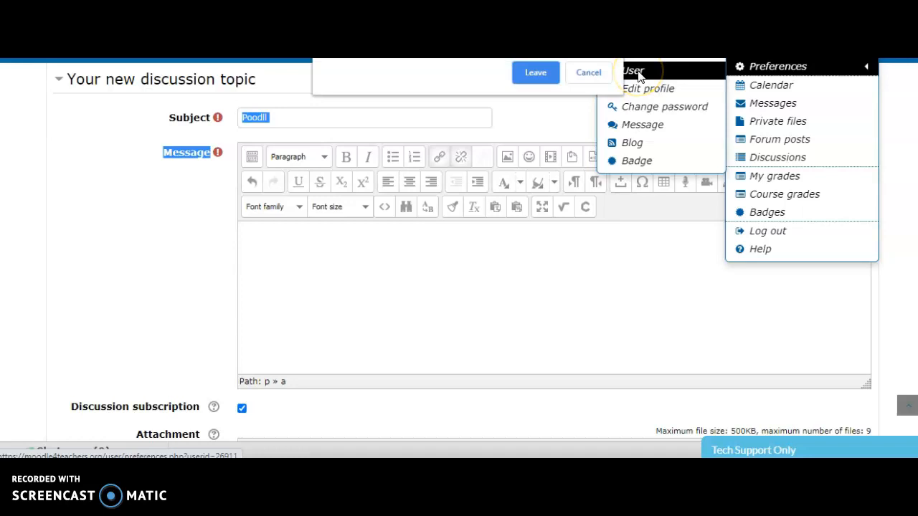
left_click(537, 72)
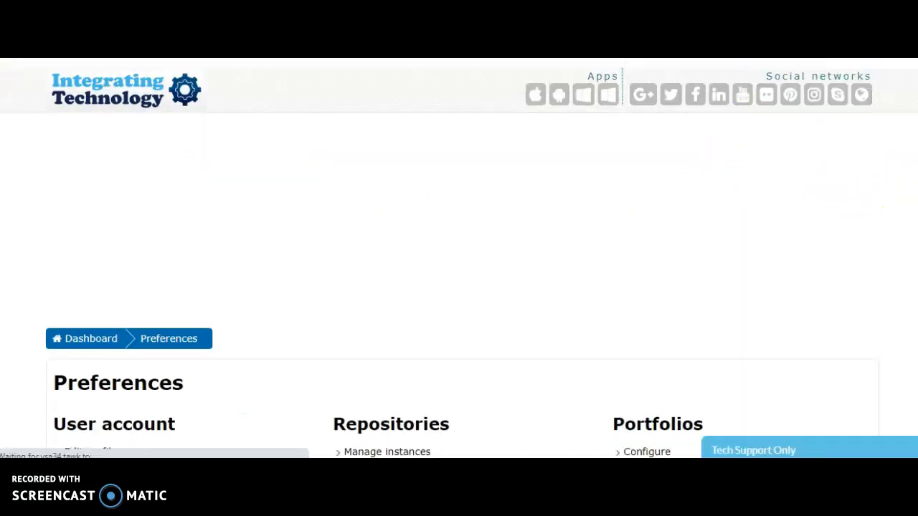
scroll(459, 287, "down", 4)
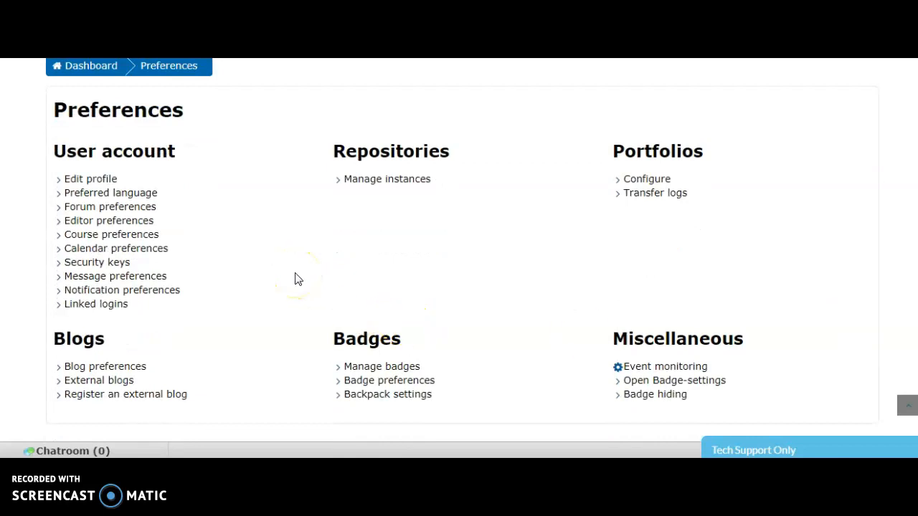
left_click(123, 224)
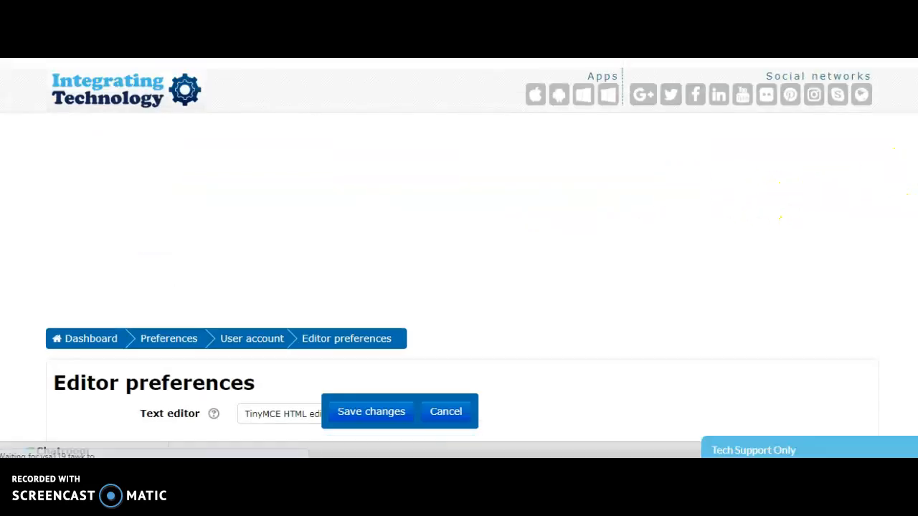
Keep TinyMCE HTML editor as the text editor and save the editor preferences
scroll(459, 259, "down", 2)
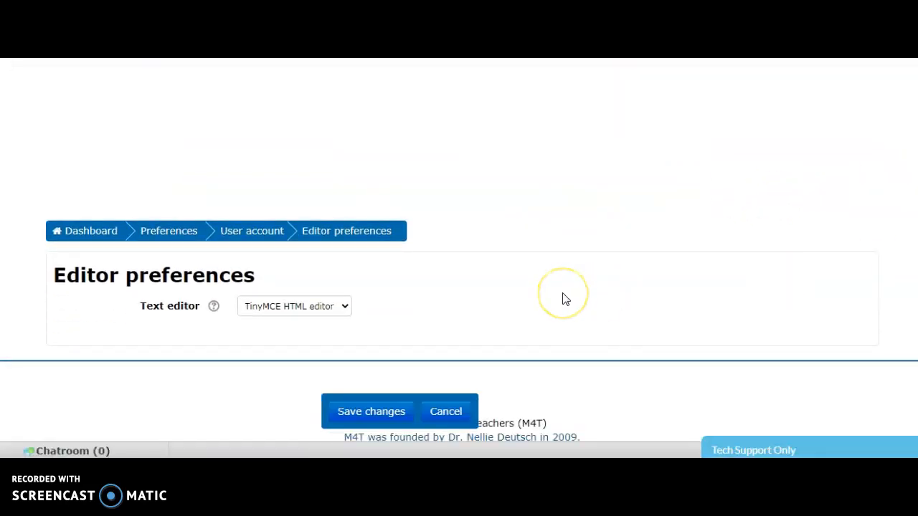
left_click(345, 308)
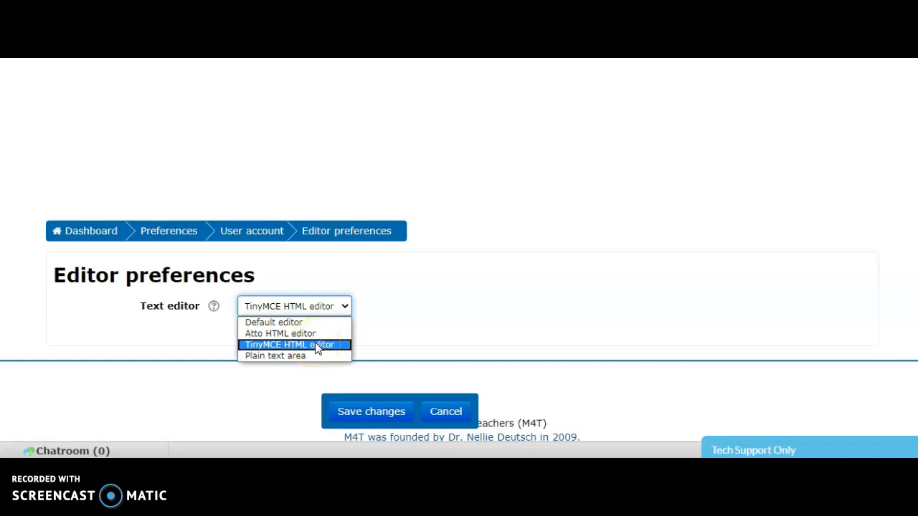
left_click(389, 322)
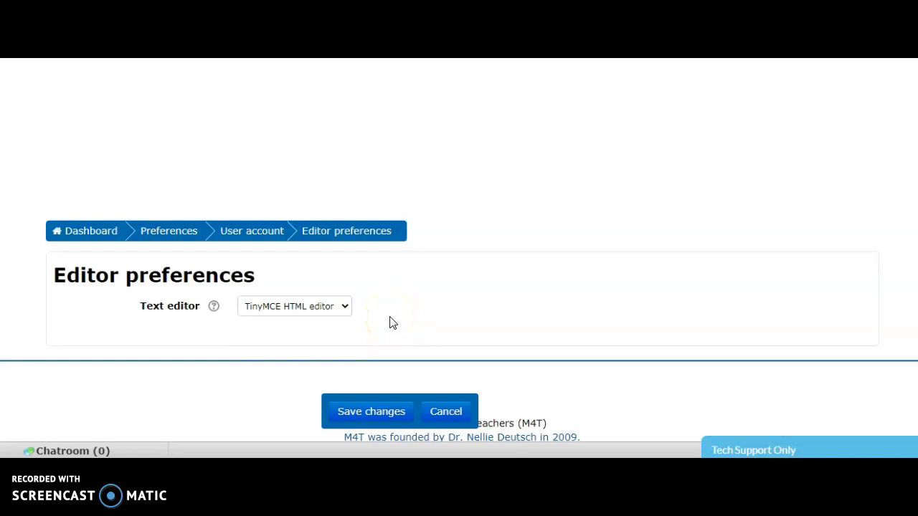
left_click(368, 417)
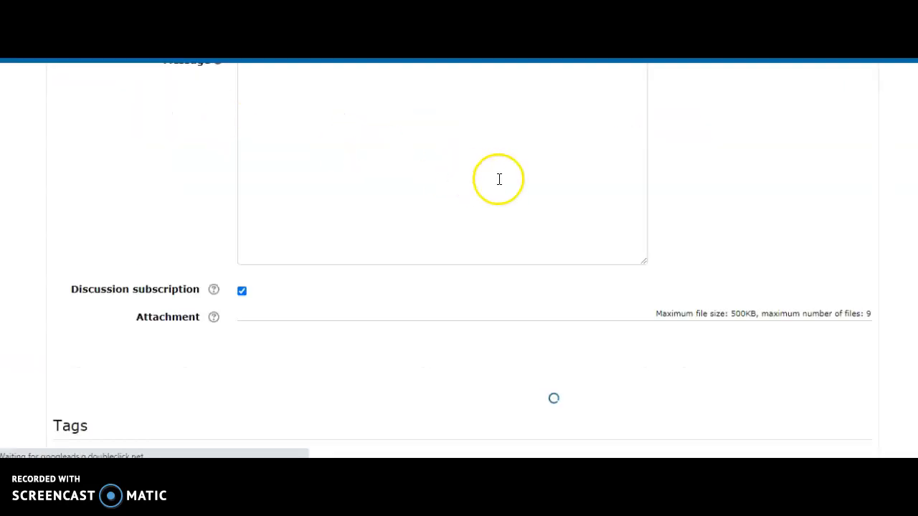
Enter "Poodll Tutorial" as the subject of the new discussion topic
scroll(463, 260, "up", 4)
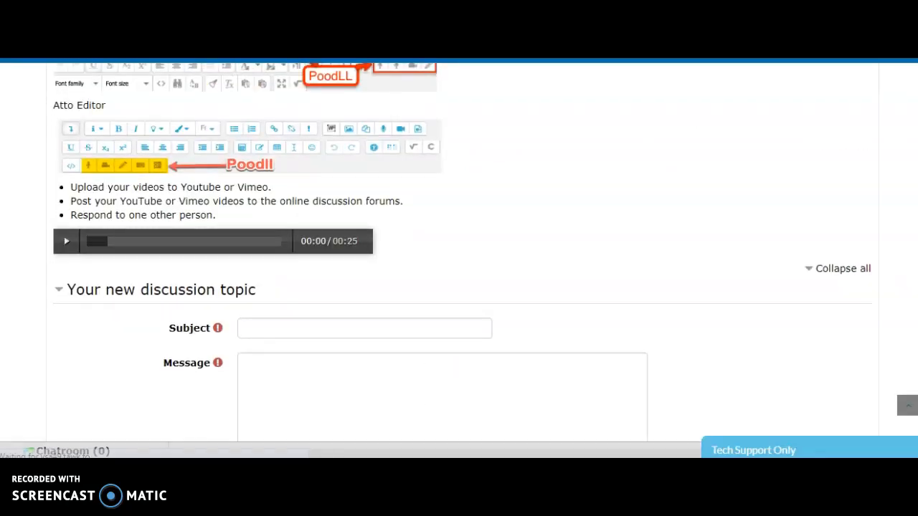
scroll(462, 260, "down", 2)
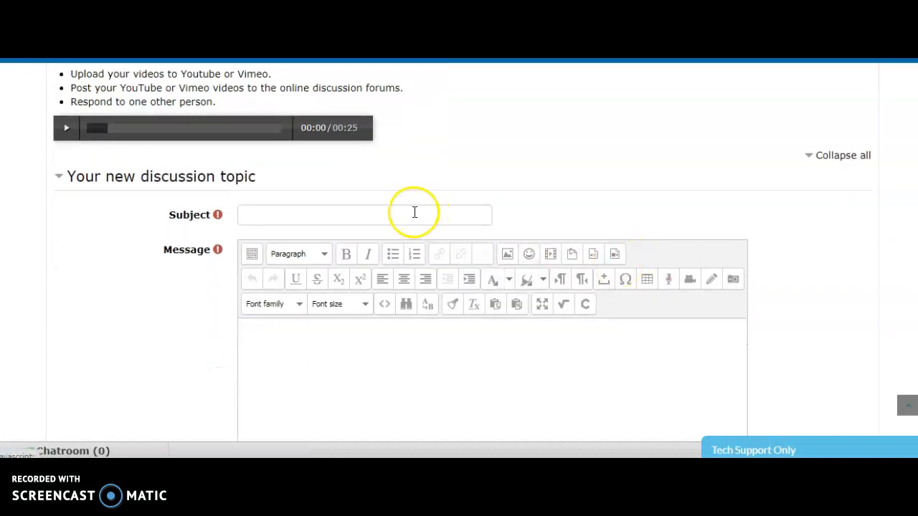
left_click(254, 216)
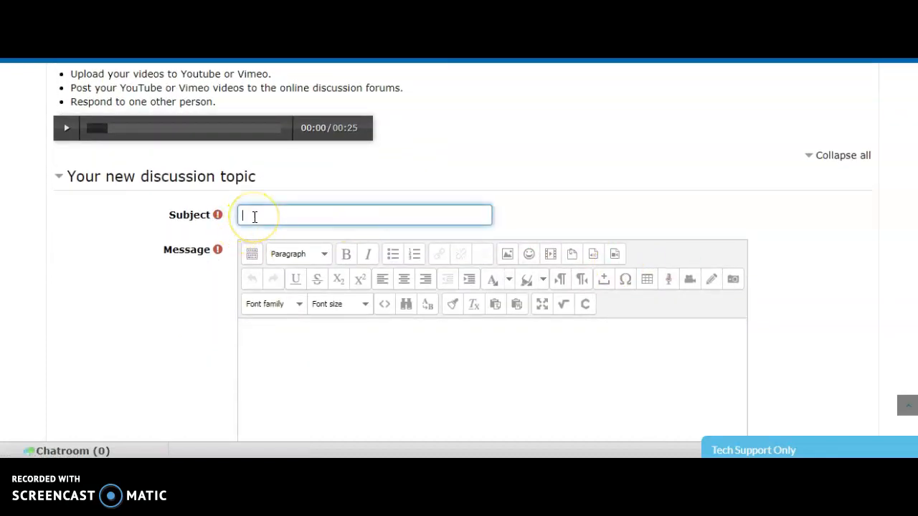
type("Pos")
type("t II ")
type("T")
type("uto")
type("rial")
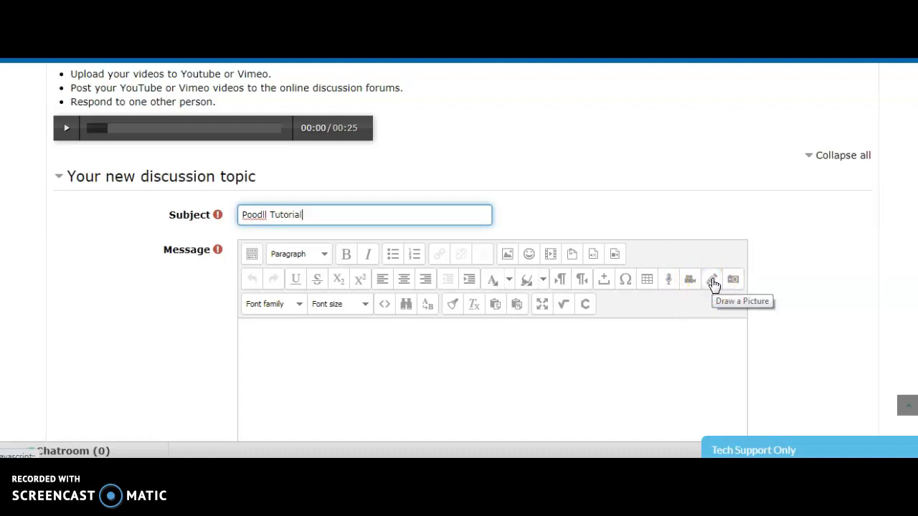
Record a short audio clip with the Poodll recorder, play it back, upload it and insert it into the message
left_click(669, 281)
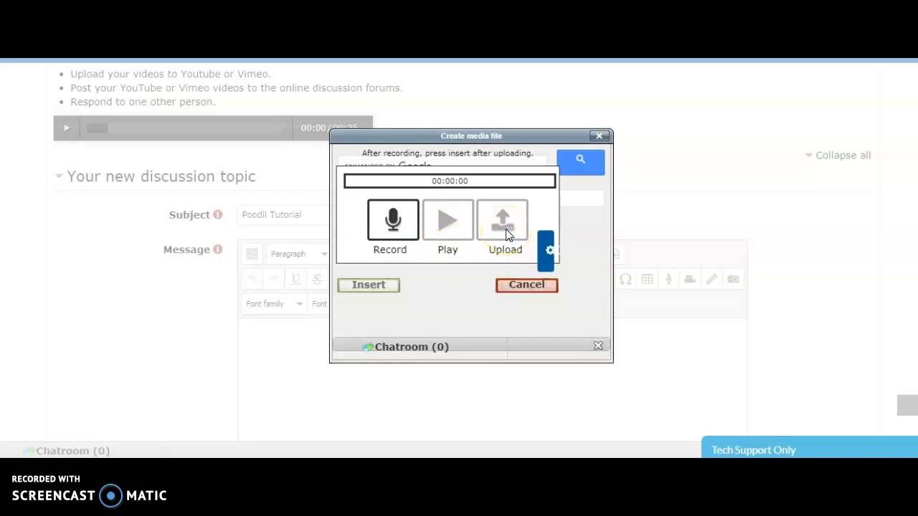
left_click(393, 226)
left_click(392, 228)
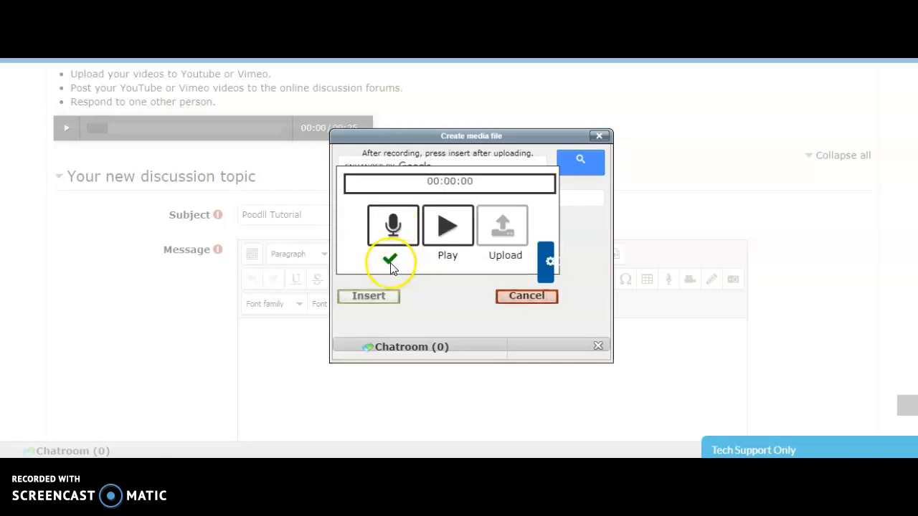
left_click(446, 228)
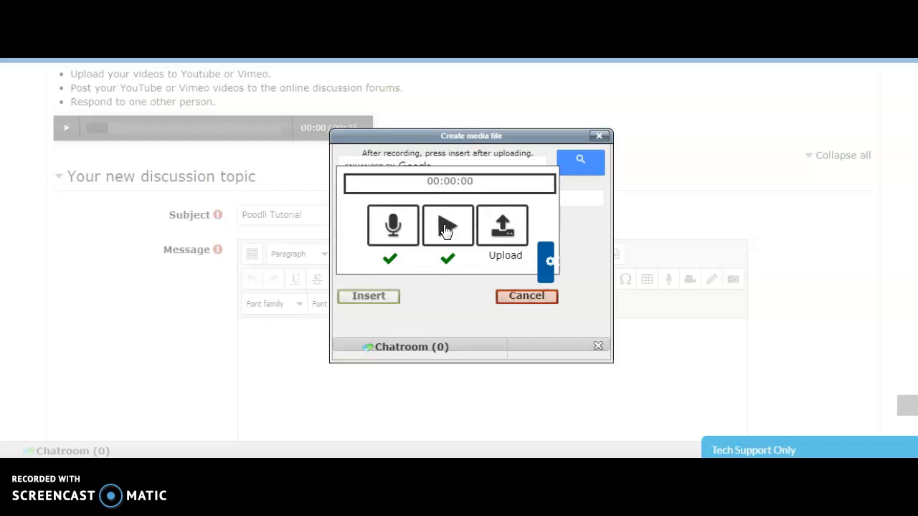
left_click(502, 229)
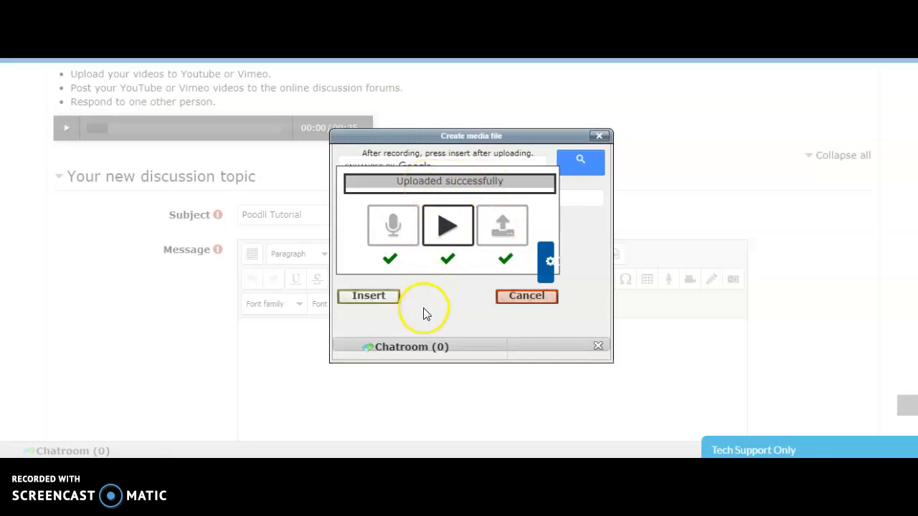
left_click(400, 308)
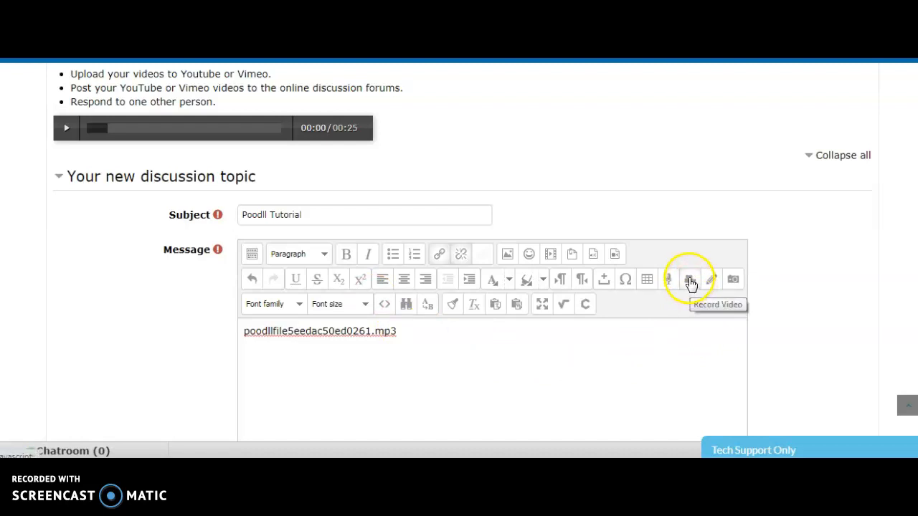
Record a webcam video of about 9 seconds with the Poodll video recorder and play it back
left_click(690, 281)
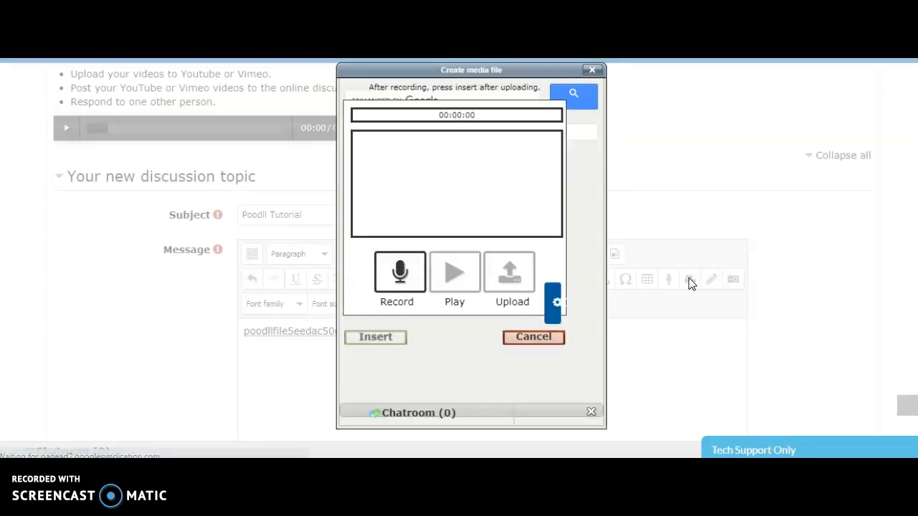
left_click(666, 201)
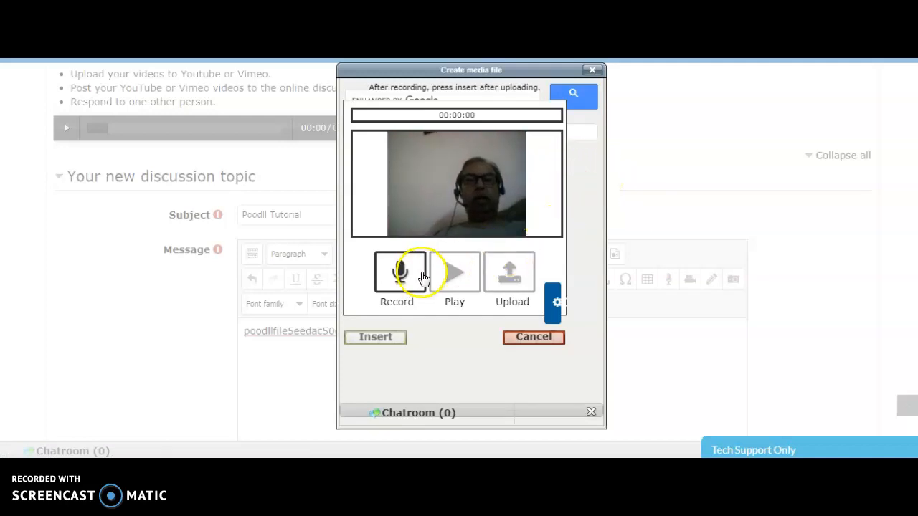
left_click(400, 276)
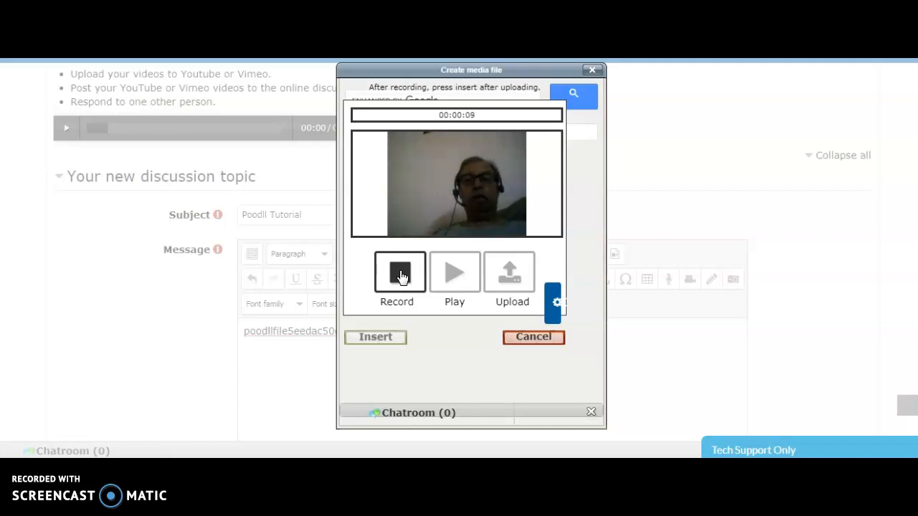
left_click(400, 276)
left_click(454, 281)
left_click(453, 281)
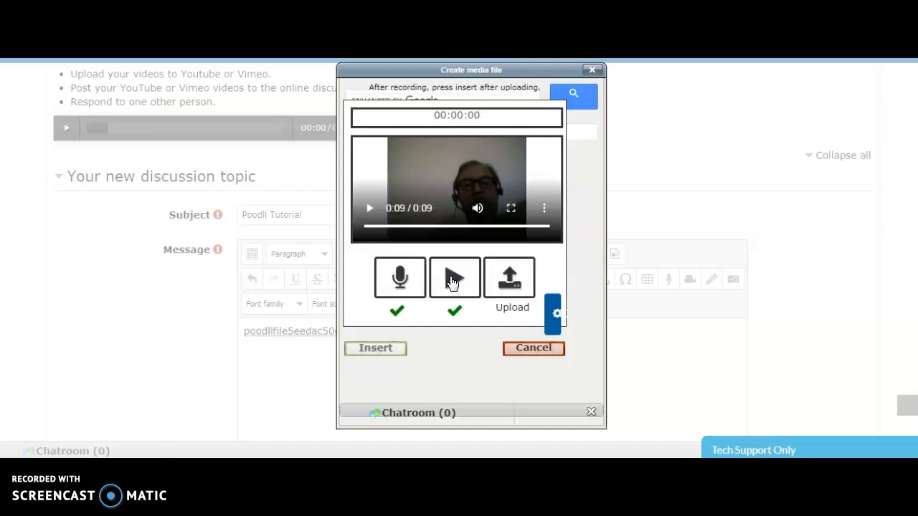
Upload the recorded video, insert it into the message and place its link on a separate line below the audio link
left_click(510, 282)
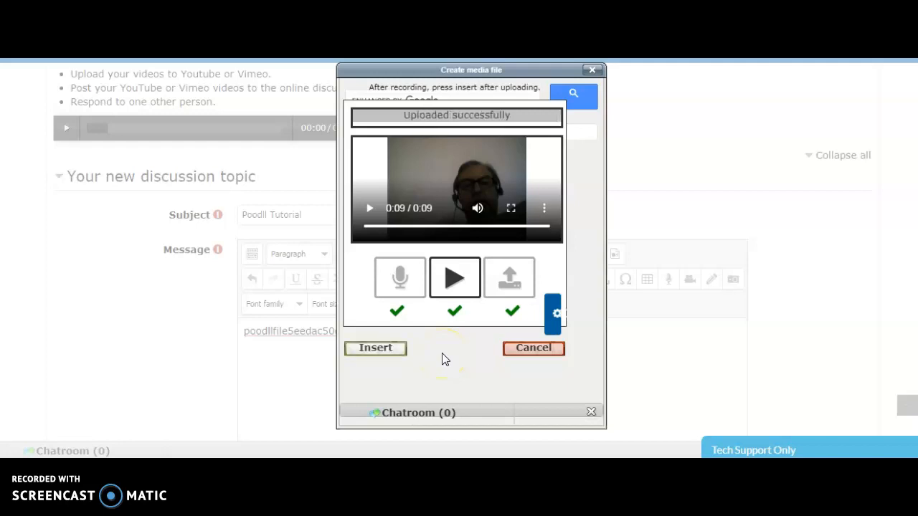
left_click(376, 349)
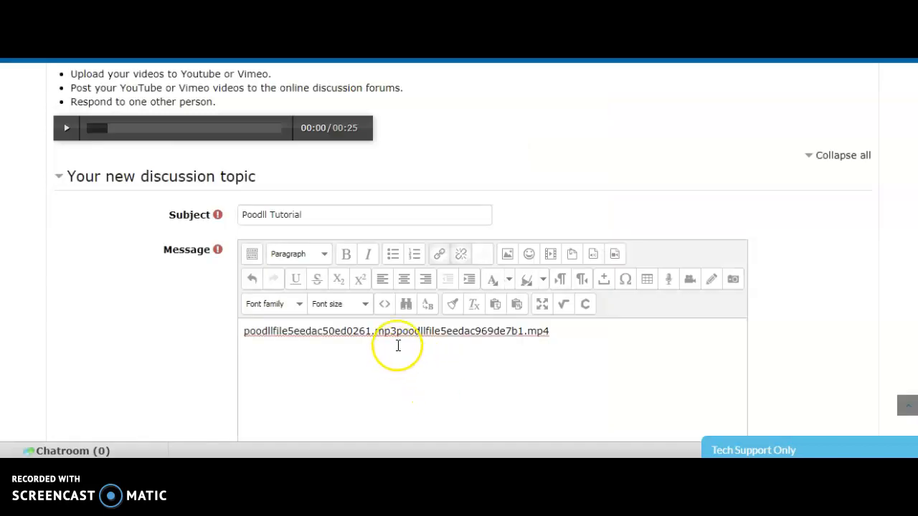
left_click(396, 332)
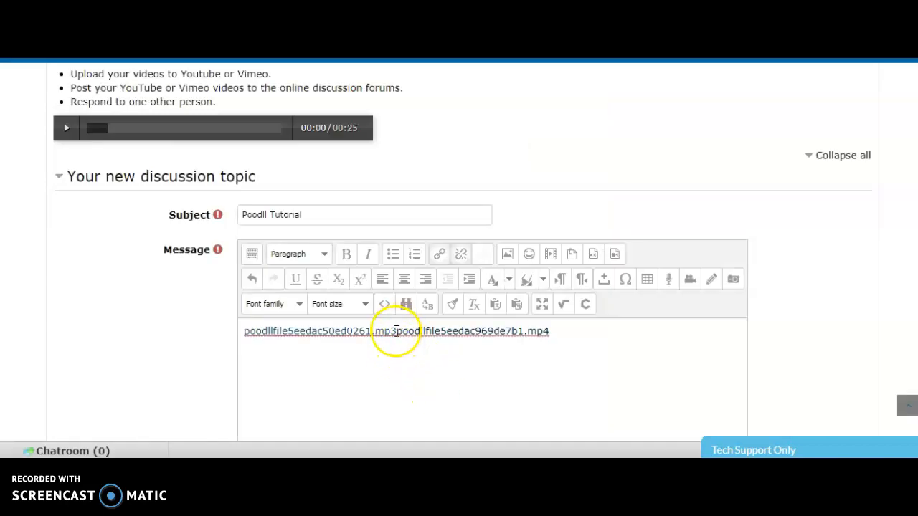
key("Return")
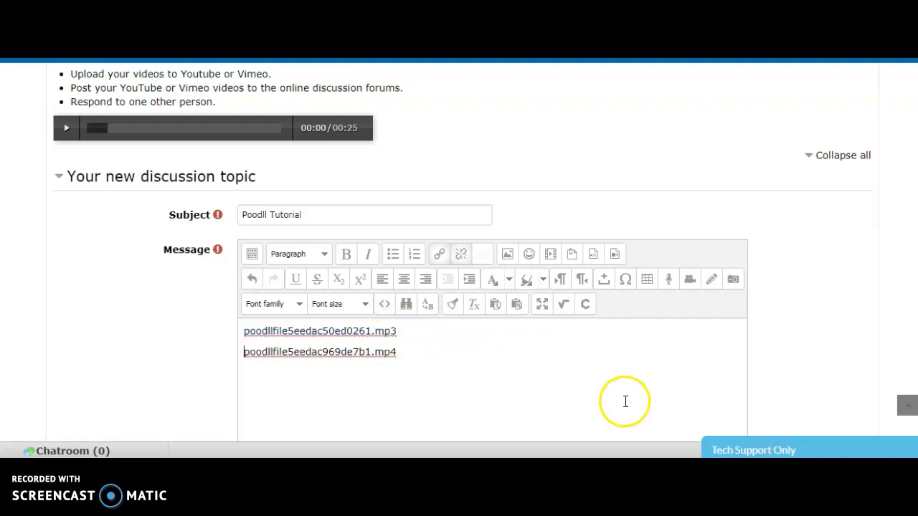
Open the Draw a Picture tool, choose red and draw a "2" and an "A" with the pencil
left_click(713, 282)
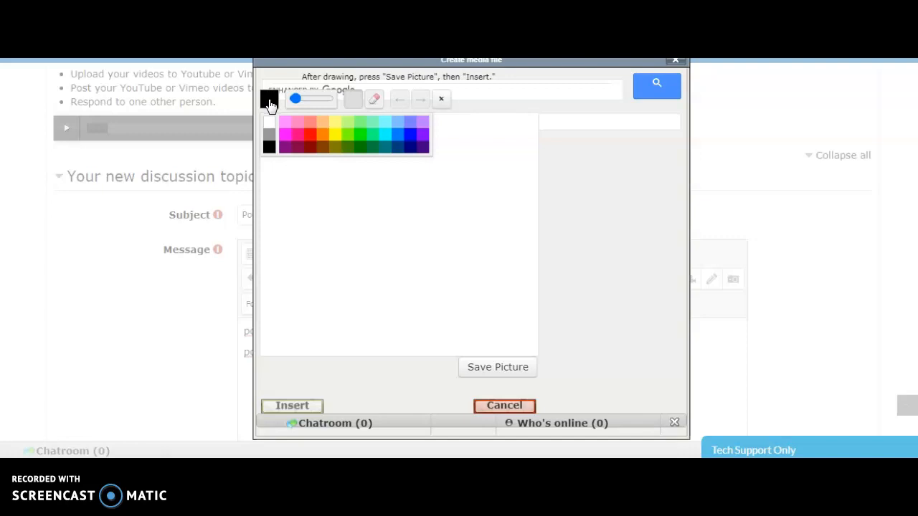
left_click(309, 133)
mouse_move(296, 100)
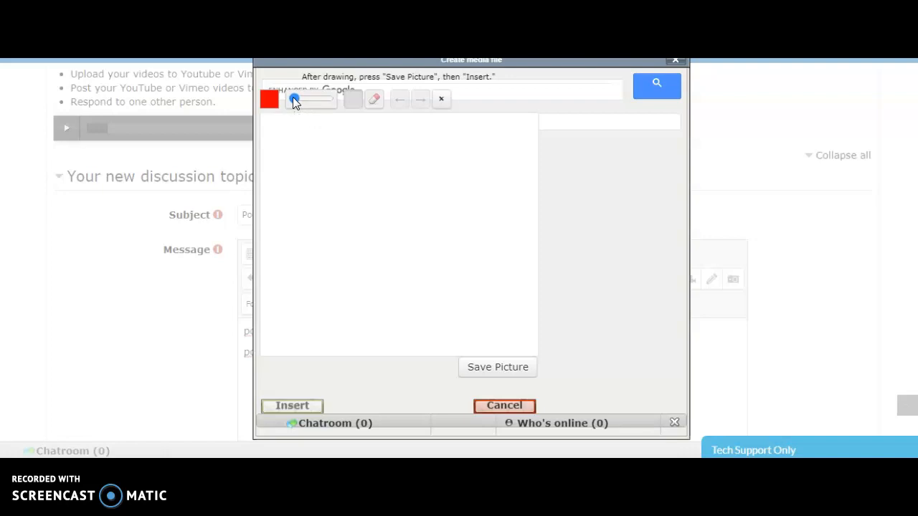
left_click(355, 101)
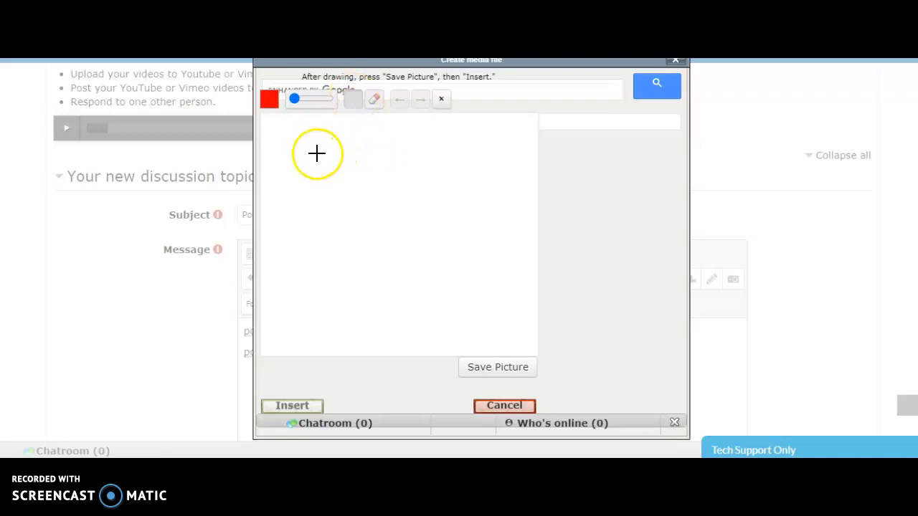
mouse_move(318, 150)
left_mouse_down()
mouse_move(332, 156)
mouse_move(322, 169)
mouse_move(334, 174)
left_mouse_up()
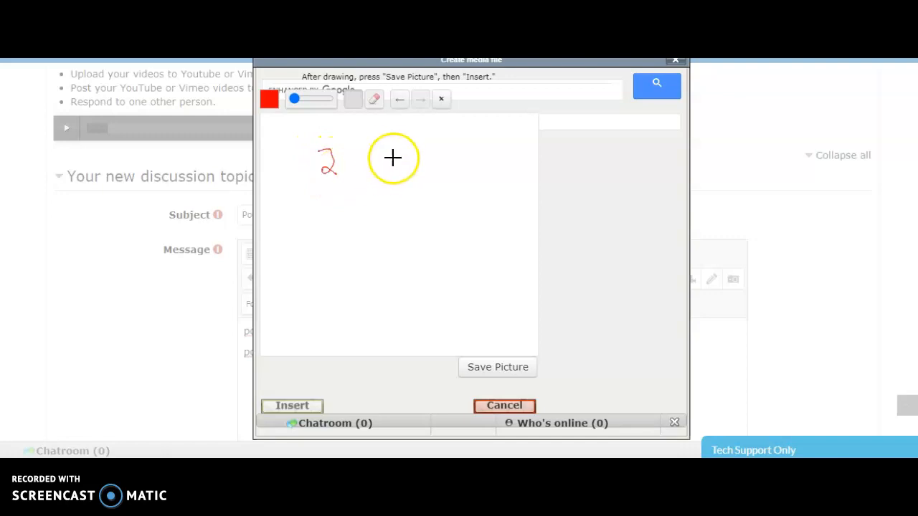
mouse_move(394, 150)
left_mouse_down()
mouse_move(380, 176)
mouse_move(396, 150)
mouse_move(412, 175)
mouse_move(395, 164)
mouse_move(403, 164)
left_mouse_up()
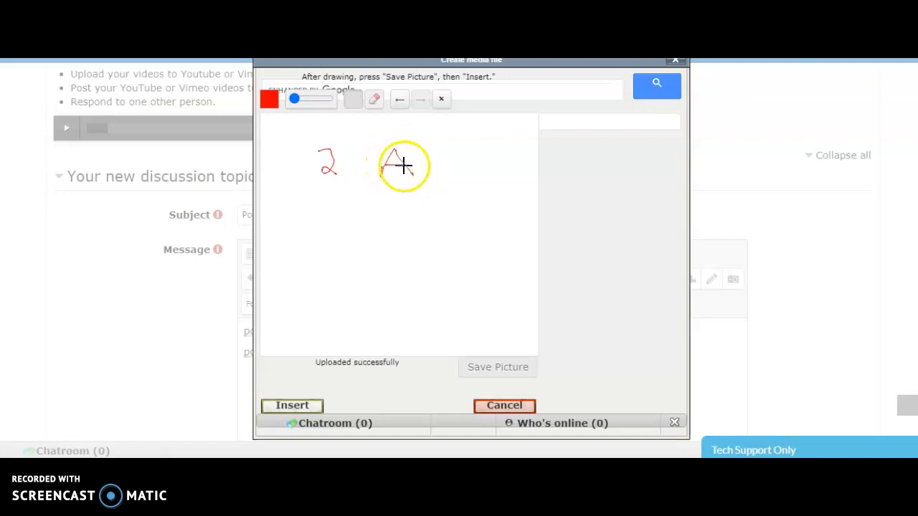
Try a larger eraser on the drawing area, then clear the whole canvas
left_click(375, 102)
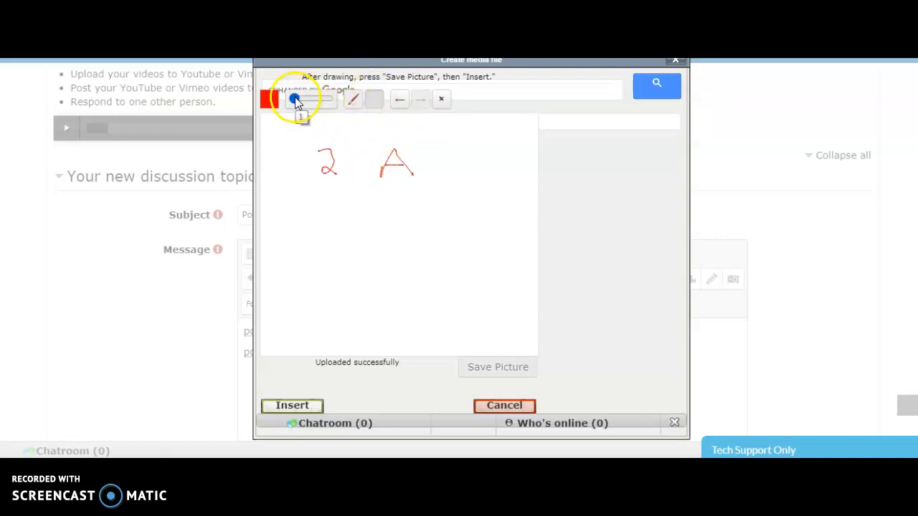
left_click_drag(296, 99, 306, 99)
mouse_move(354, 129)
left_mouse_down()
mouse_move(400, 153)
mouse_move(382, 174)
mouse_move(404, 164)
mouse_move(398, 160)
mouse_move(413, 176)
mouse_move(322, 153)
mouse_move(325, 141)
left_mouse_up()
left_click(442, 101)
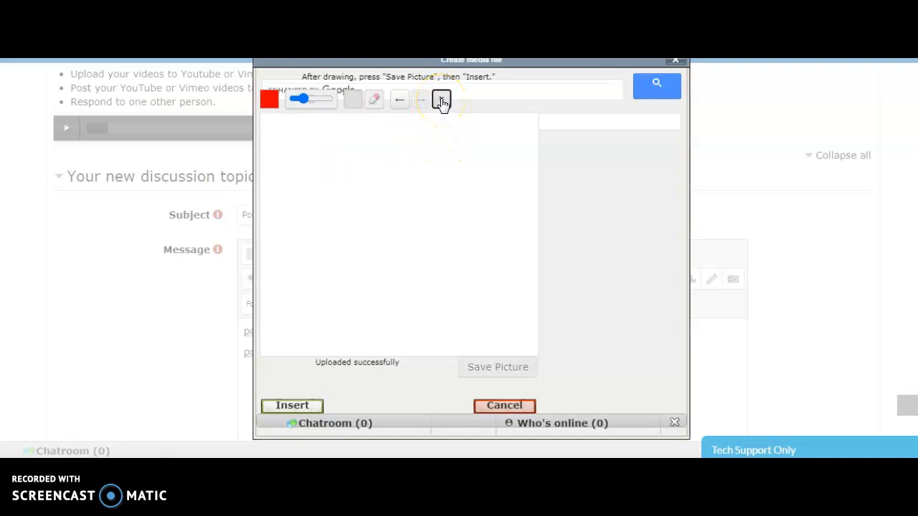
Reduce the stroke thickness to the thinnest setting and select the pencil for drawing
left_click(305, 98)
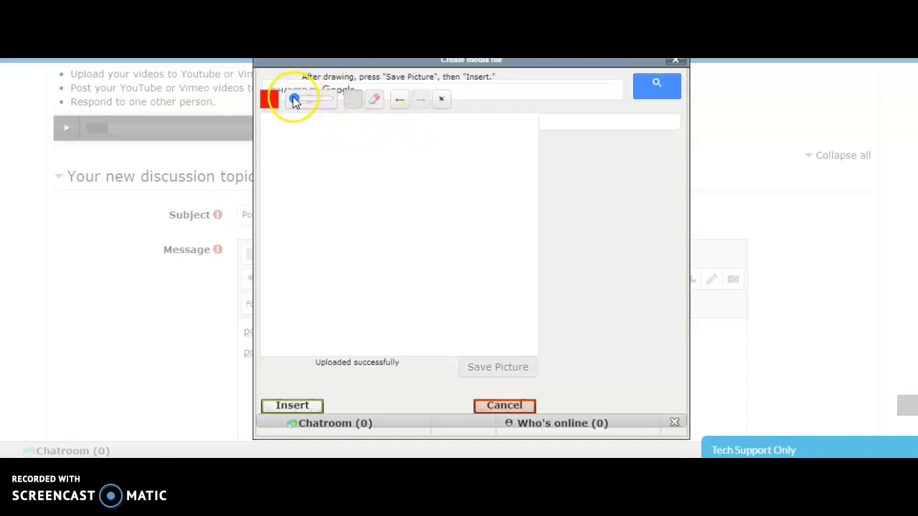
left_click(353, 100)
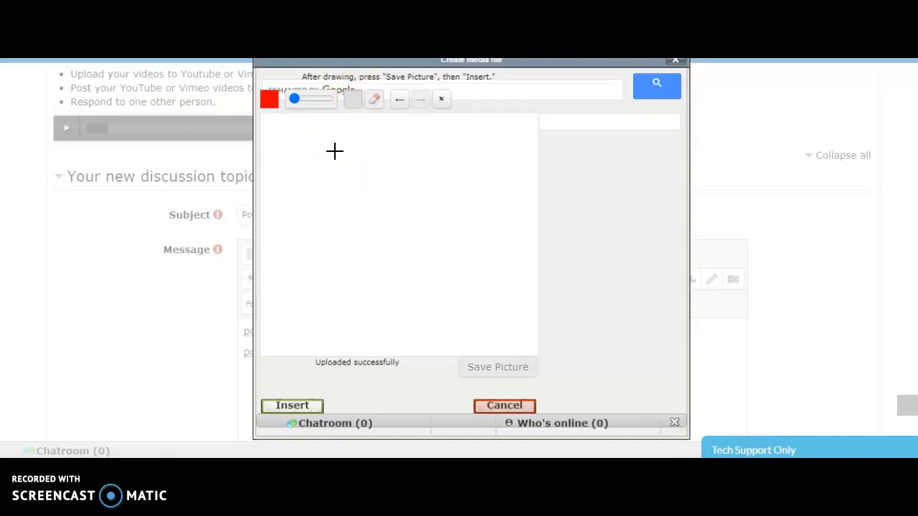
mouse_move(334, 151)
left_mouse_down()
mouse_move(433, 148)
mouse_move(435, 229)
mouse_move(435, 241)
mouse_move(326, 243)
mouse_move(330, 150)
mouse_move(332, 239)
left_mouse_up()
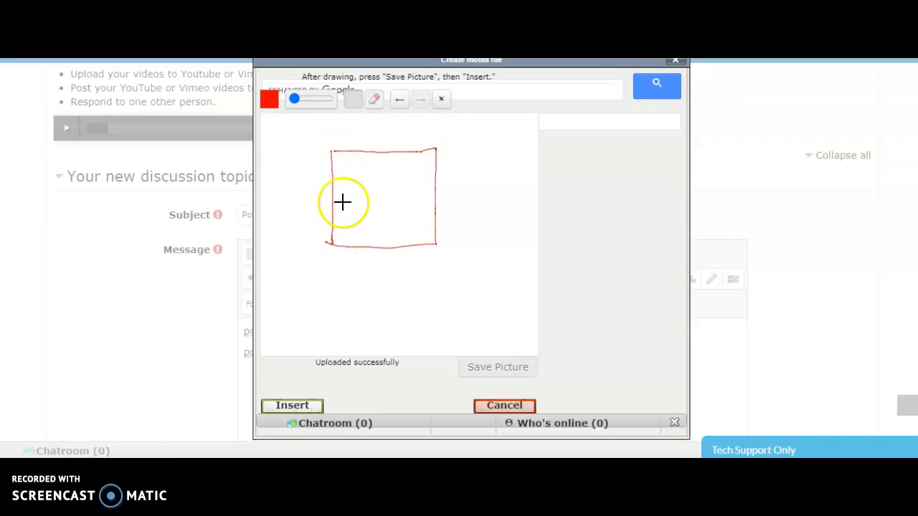
mouse_move(333, 198)
left_mouse_down()
mouse_move(389, 184)
mouse_move(439, 187)
left_mouse_up()
left_click(441, 98)
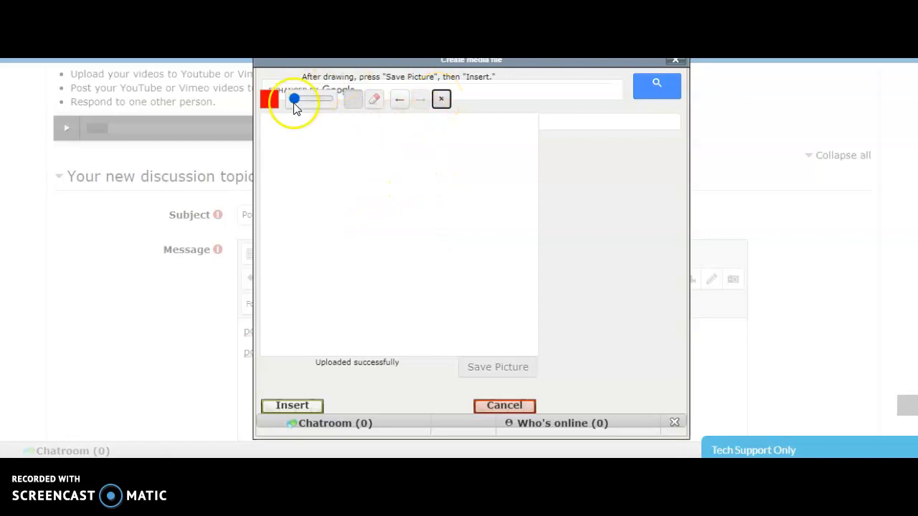
Draw a thin red square divided into four quarters with the pencil and write the fraction 1/4 in its upper-left quarter
left_click(353, 101)
mouse_move(338, 149)
left_mouse_down()
mouse_move(445, 153)
mouse_move(447, 242)
mouse_move(335, 248)
left_mouse_up()
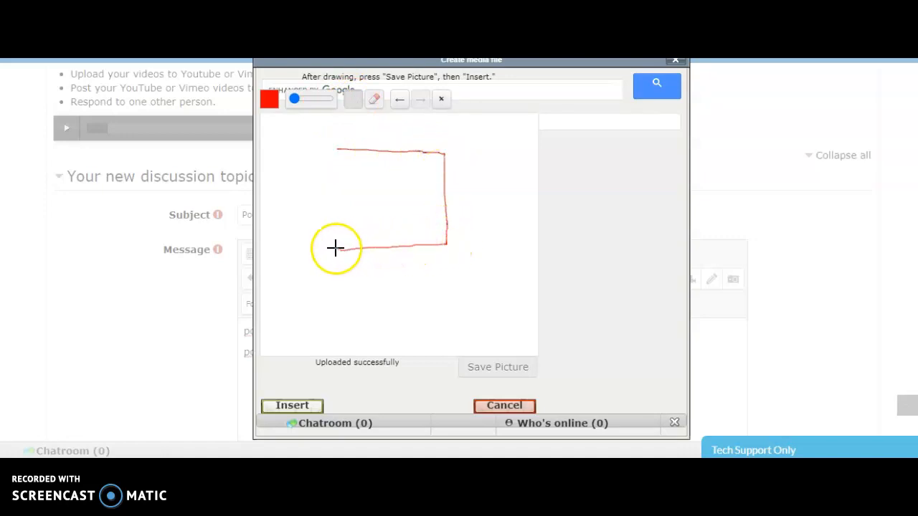
left_click_drag(337, 150, 338, 248)
left_click_drag(338, 200, 447, 197)
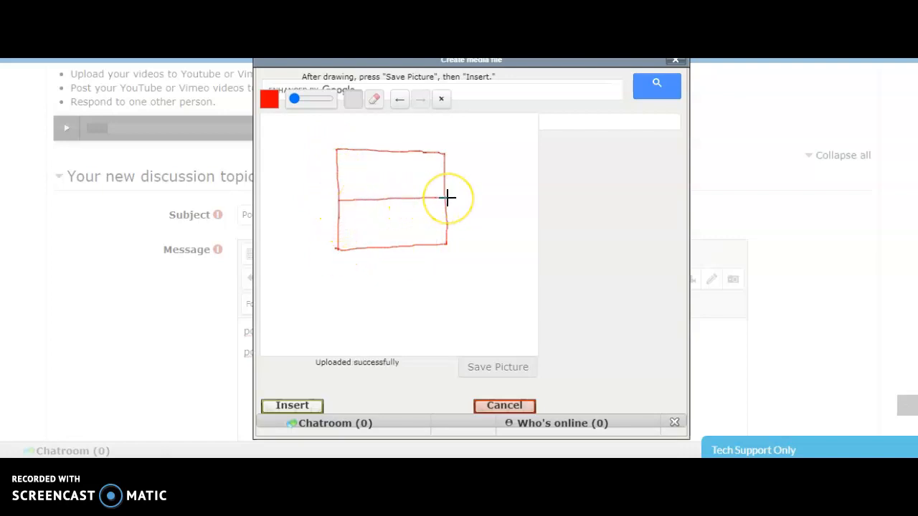
left_click_drag(388, 151, 389, 248)
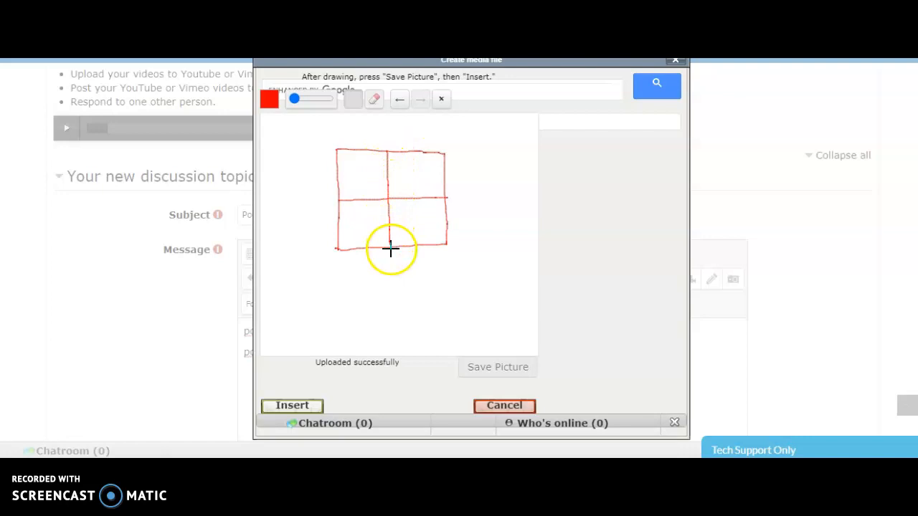
left_click(357, 158)
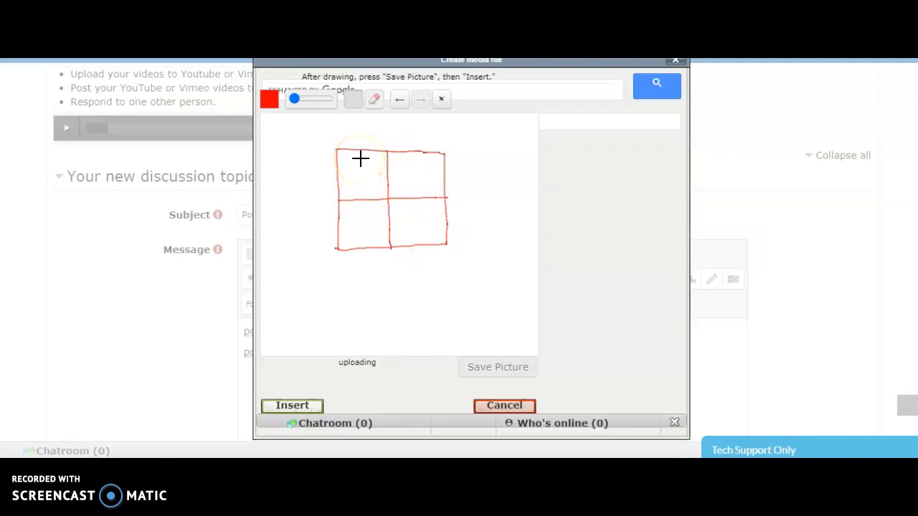
mouse_move(359, 164)
left_mouse_down()
mouse_move(348, 174)
mouse_move(371, 175)
mouse_move(355, 189)
mouse_move(367, 187)
mouse_move(363, 193)
left_mouse_up()
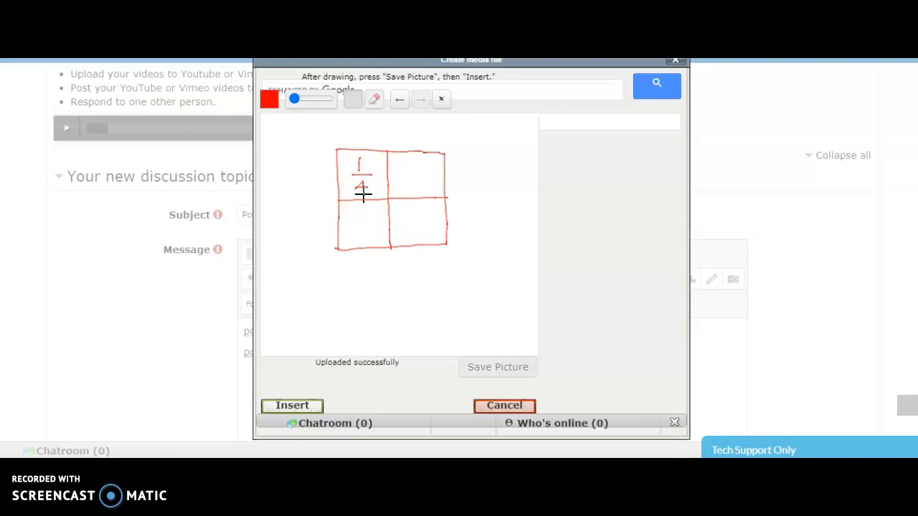
Switch the pencil to blue with a thicker stroke and fill in the square's upper-right quarter completely
left_click(268, 101)
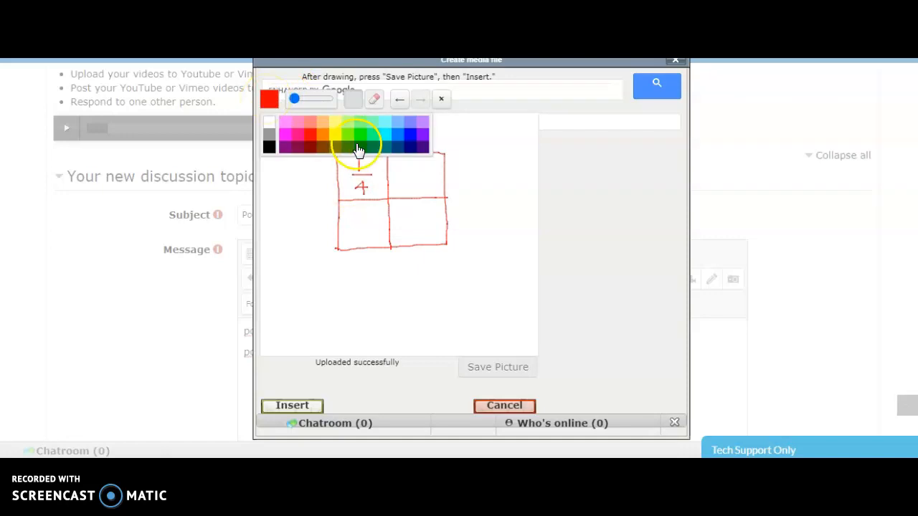
left_click(395, 132)
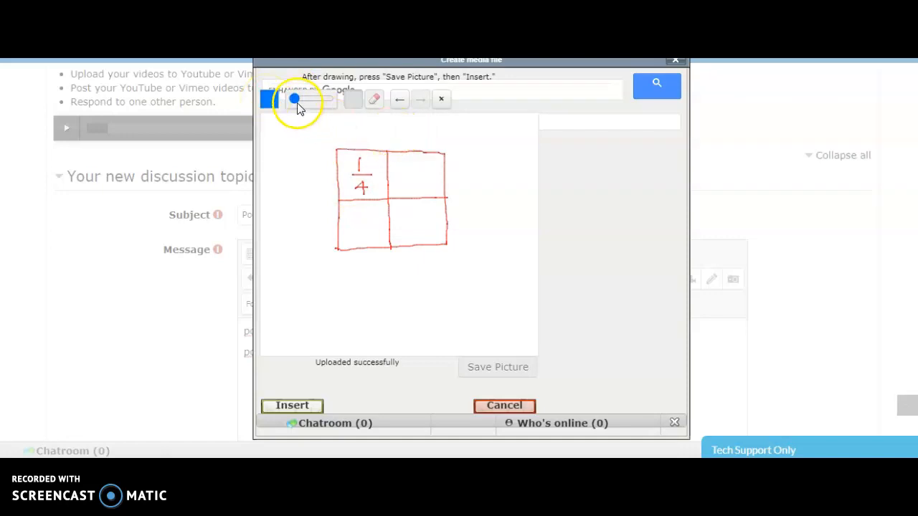
left_click_drag(296, 99, 298, 102)
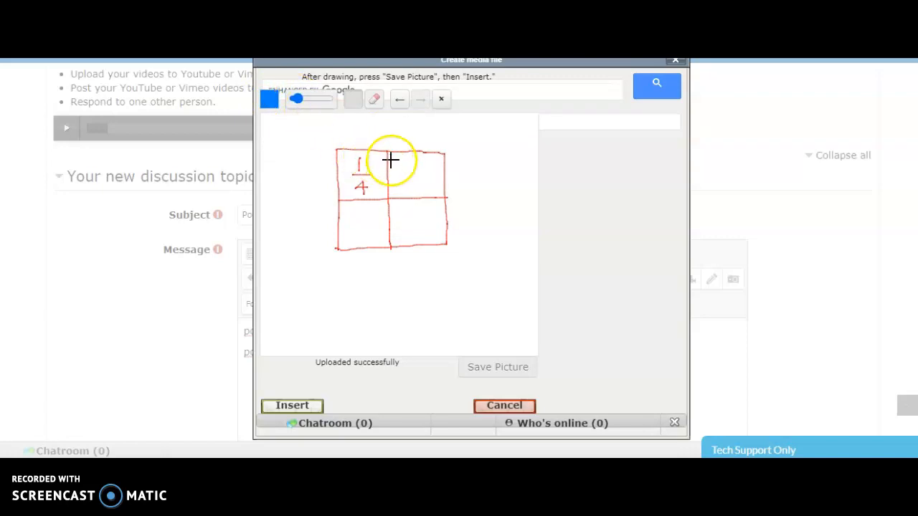
left_click_drag(390, 155, 441, 156)
left_click_drag(442, 156, 443, 199)
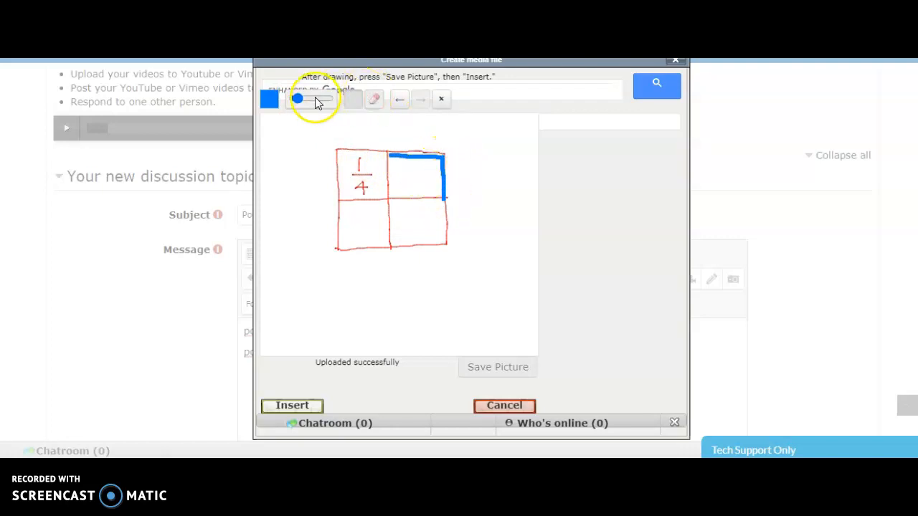
left_click_drag(298, 102, 307, 101)
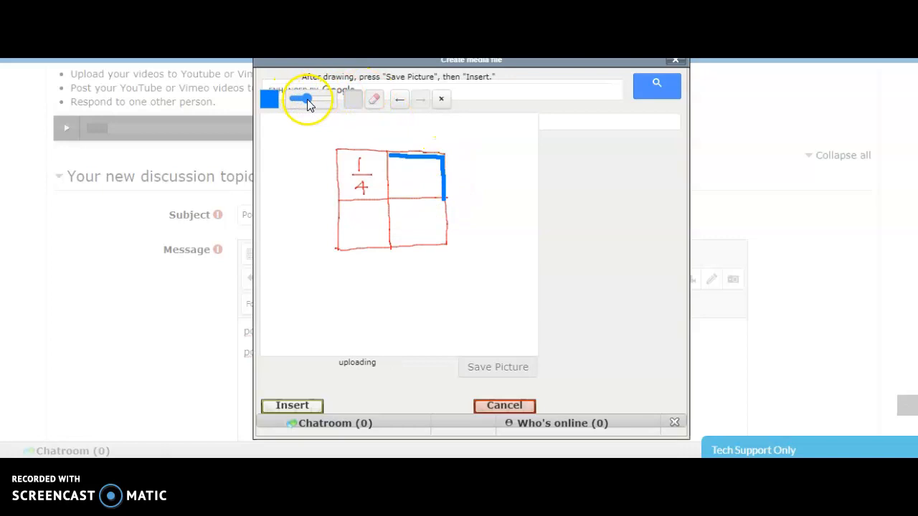
mouse_move(390, 158)
left_mouse_down()
mouse_move(392, 197)
mouse_move(437, 195)
mouse_move(430, 156)
mouse_move(403, 161)
mouse_move(406, 185)
mouse_move(428, 185)
mouse_move(415, 177)
left_mouse_up()
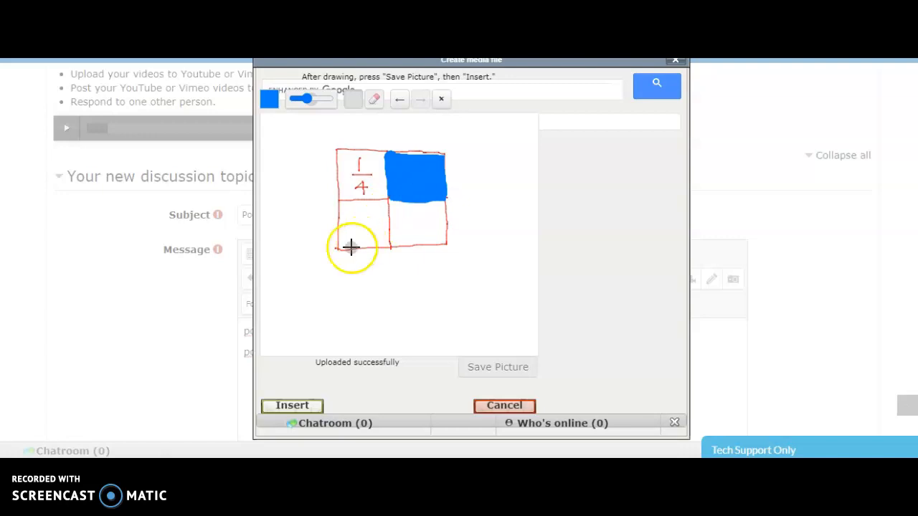
Insert the finished drawing of the quartered square into the forum message
left_click(292, 406)
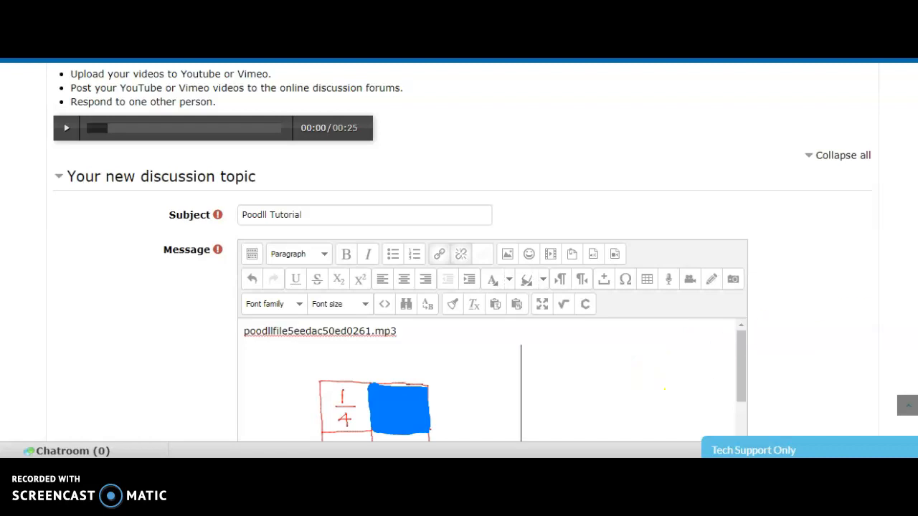
scroll(665, 388, "down", 4)
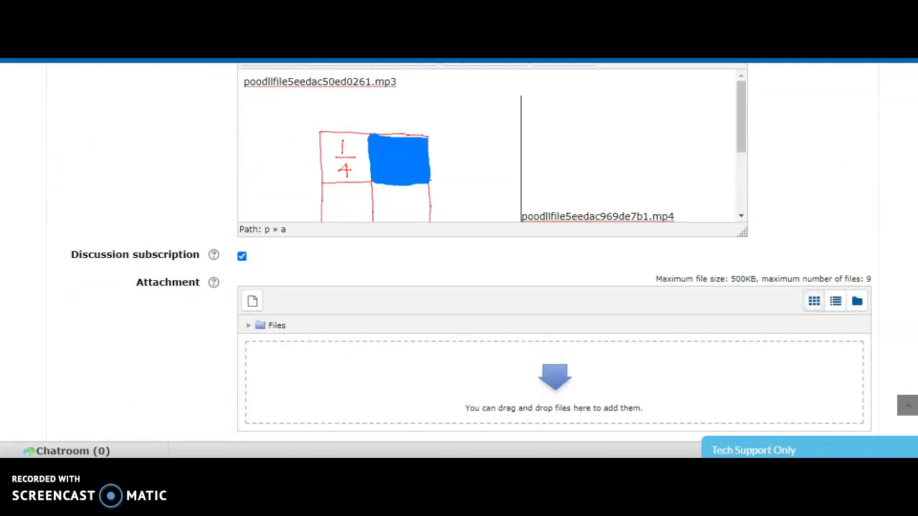
scroll(462, 251, "down", 2)
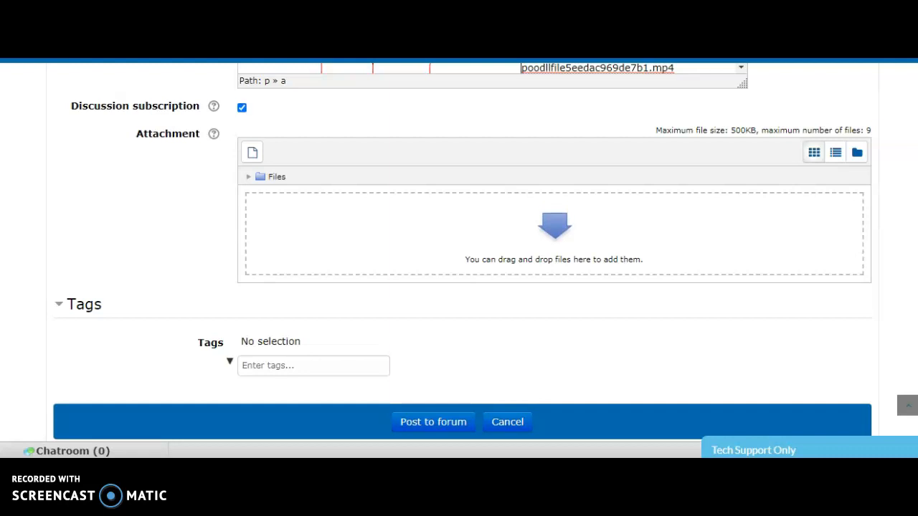
scroll(462, 252, "down", 1)
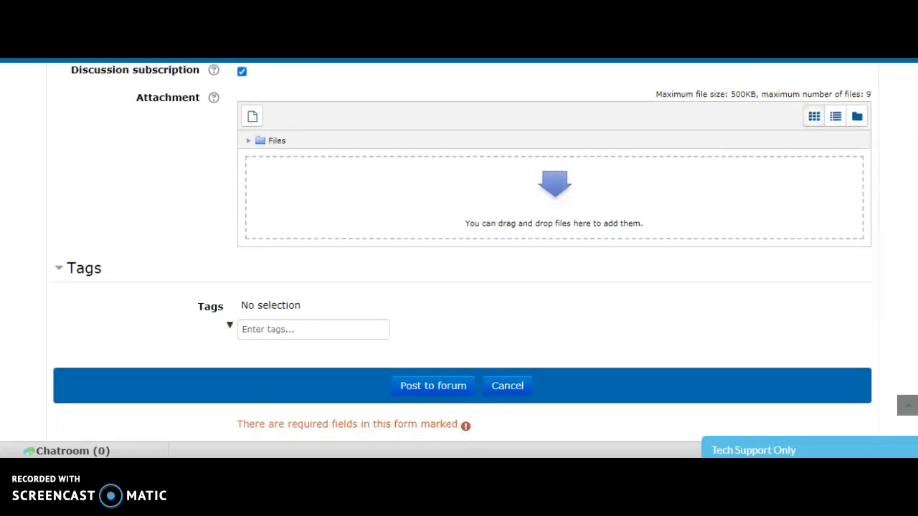